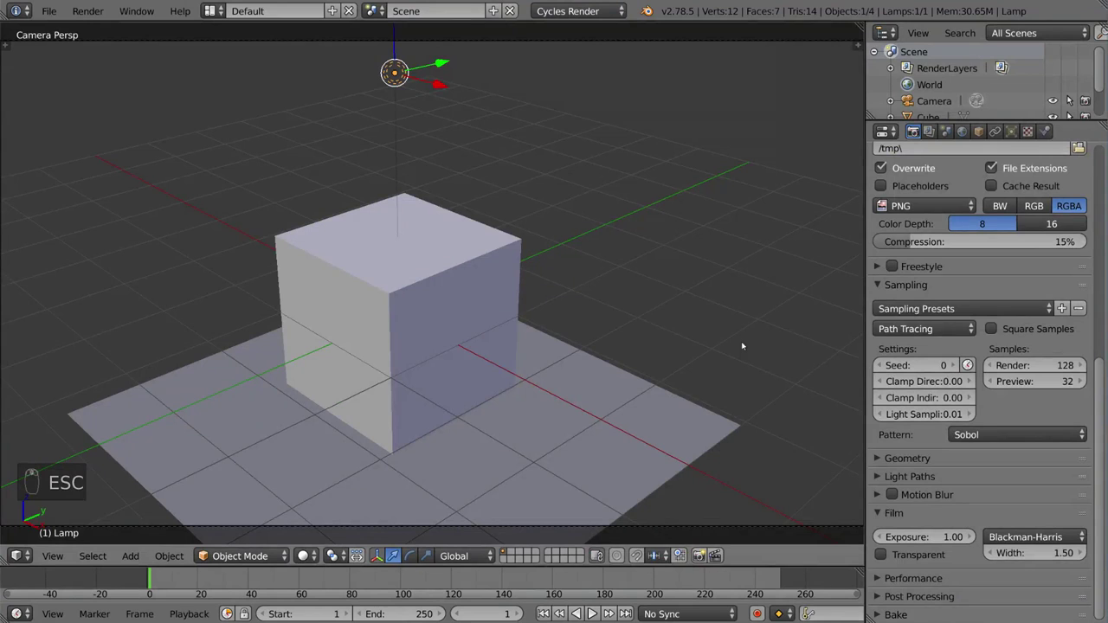
Render the scene at 128 samples and zoom in to inspect the grainy shadow noise on the plane
key(F12)
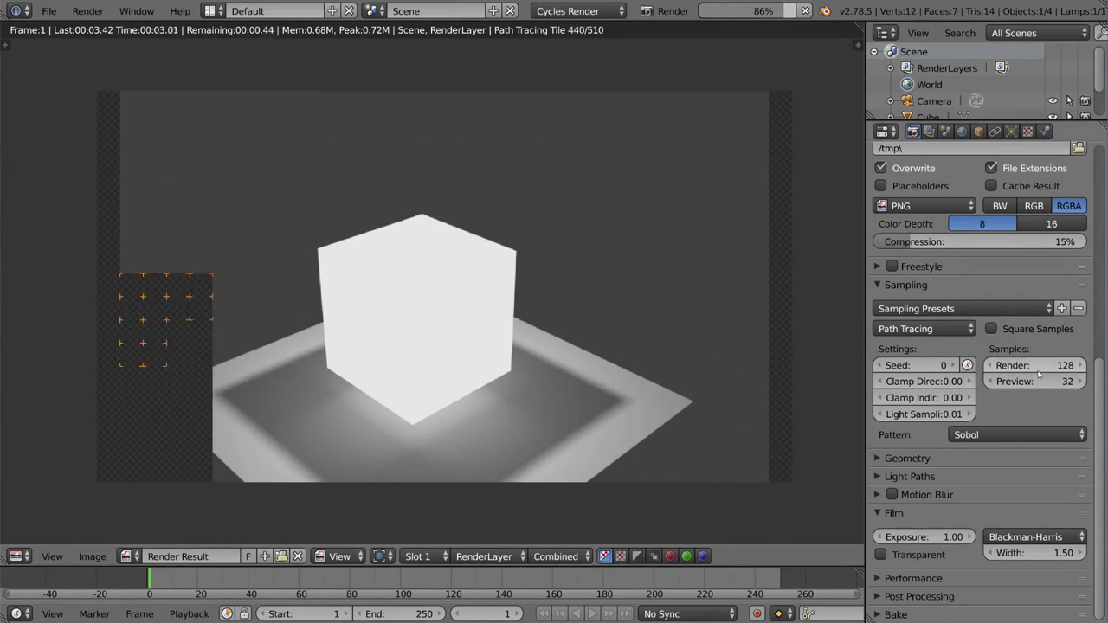
middle_drag(667, 472, 640, 380)
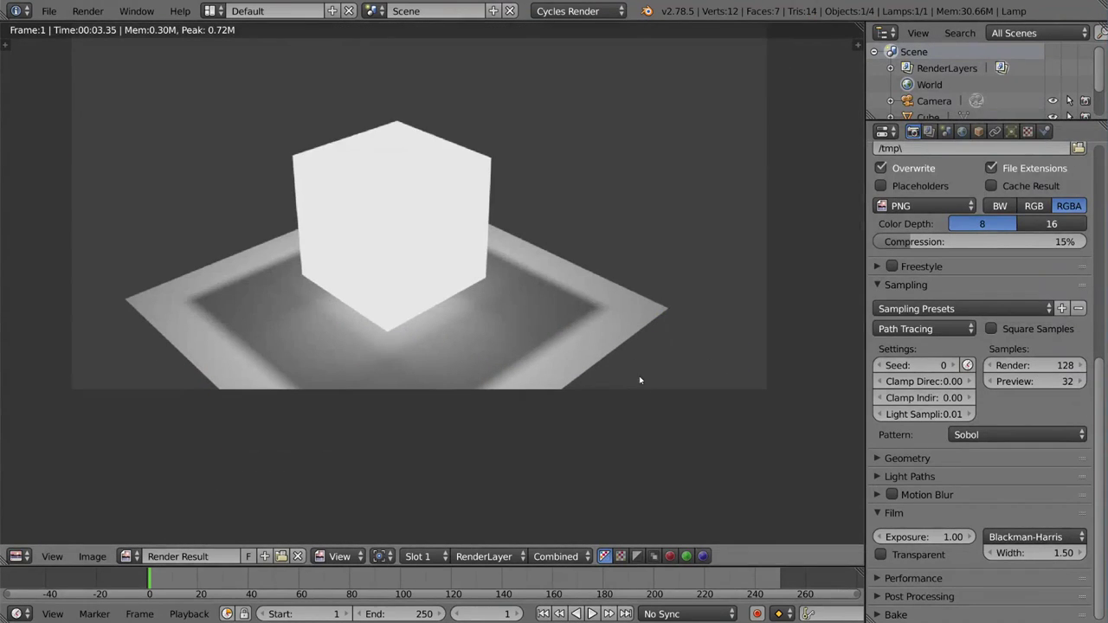
scroll(631, 352, up, 8)
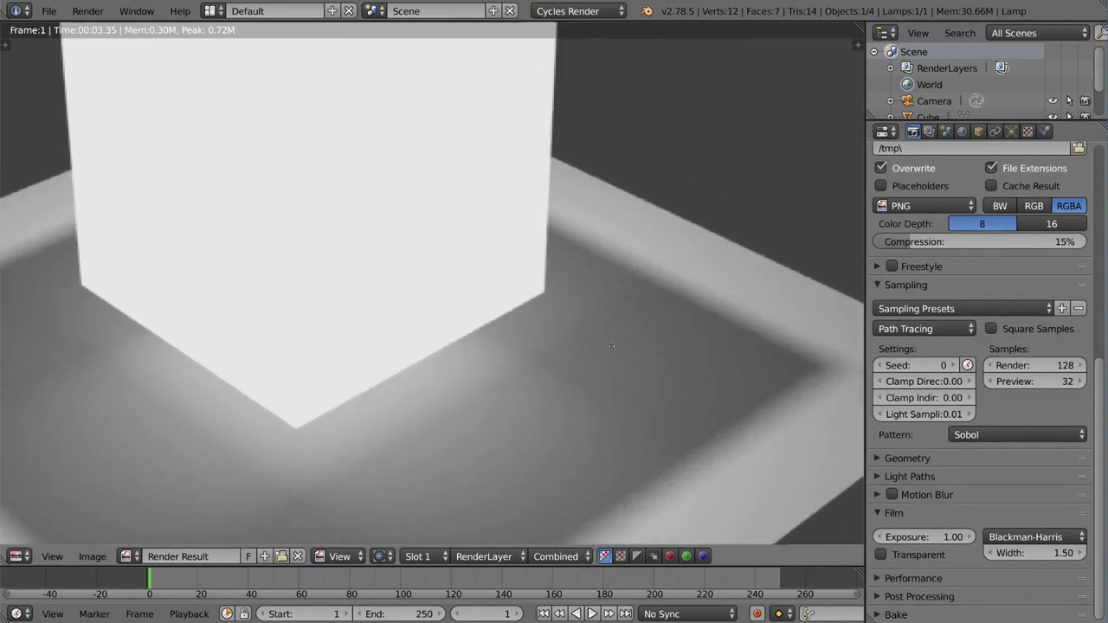
scroll(649, 289, up, 6)
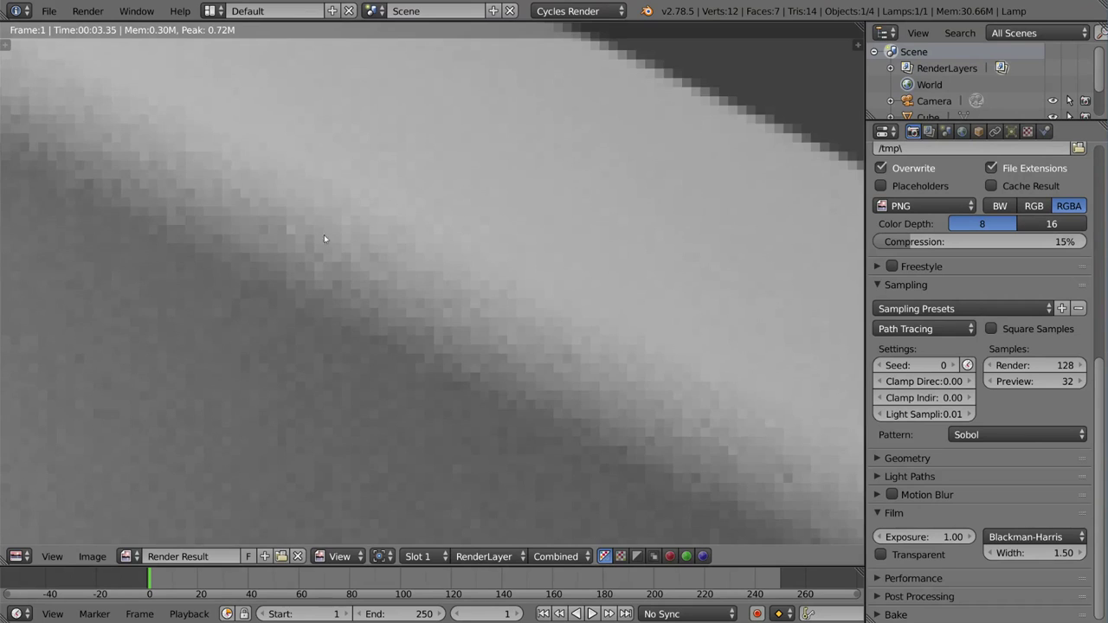
scroll(324, 235, down, 8)
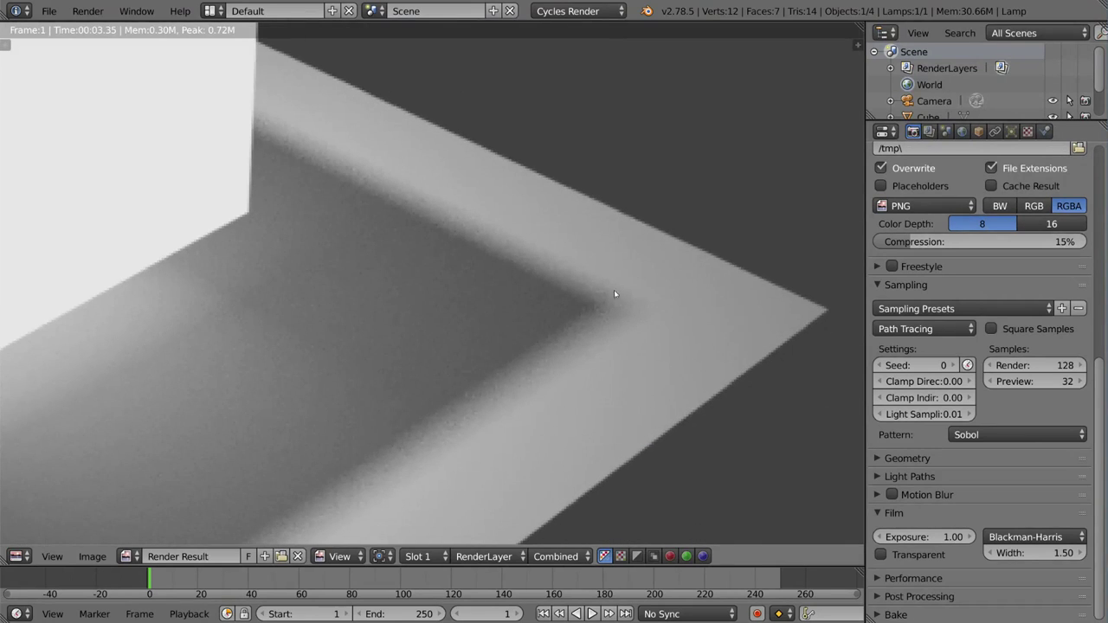
scroll(593, 320, up, 4)
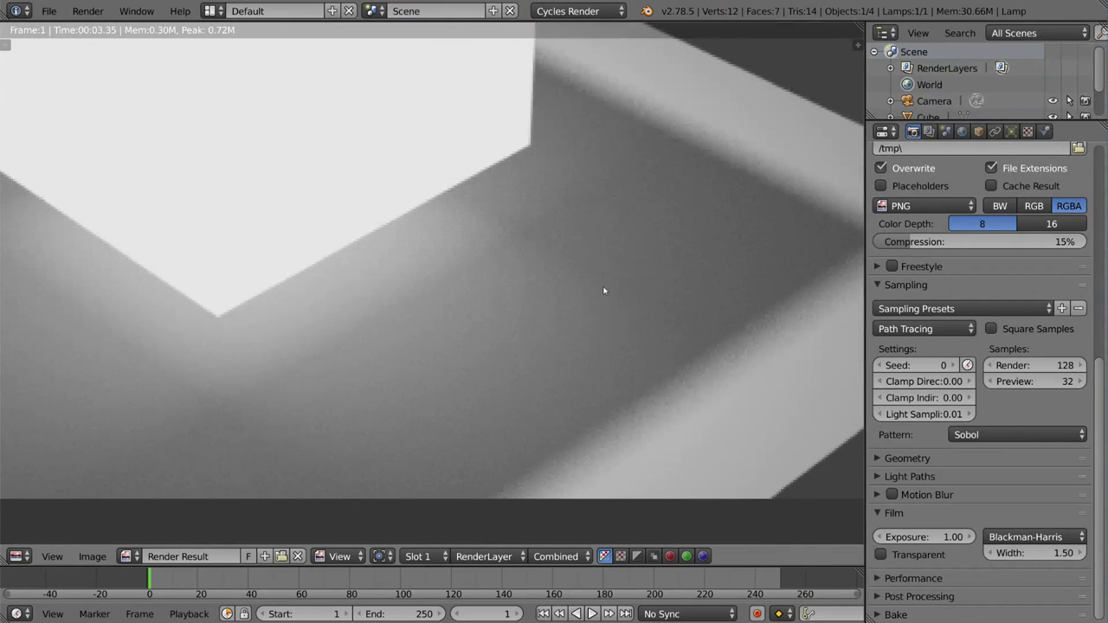
scroll(604, 290, down, 4)
scroll(347, 372, up, 1)
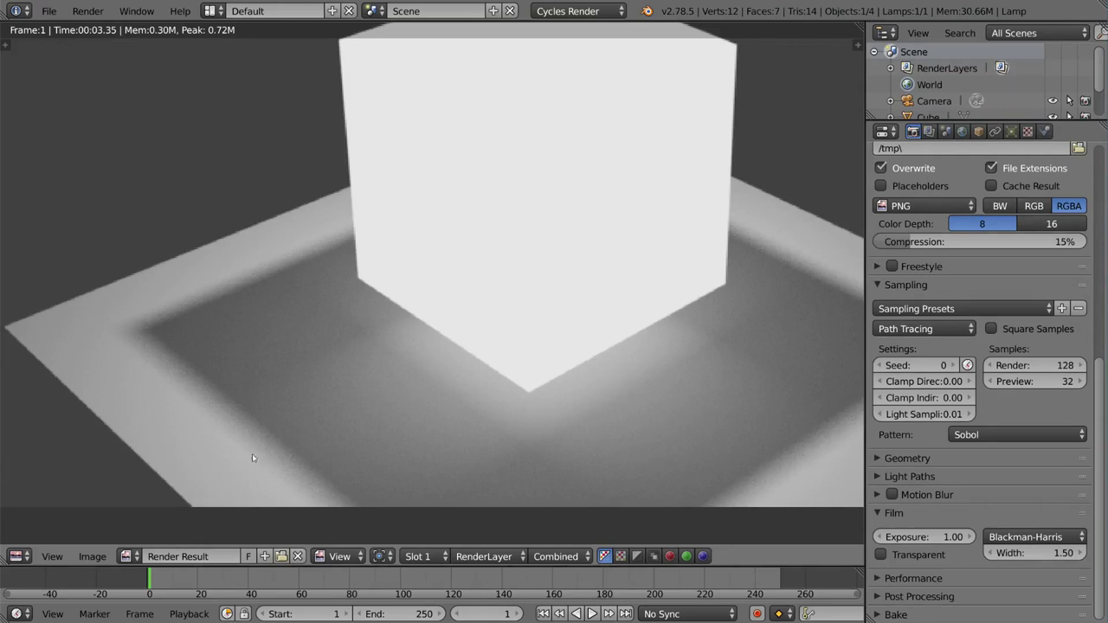
Set the Render samples in the Sampling panel to 300
click(1050, 365)
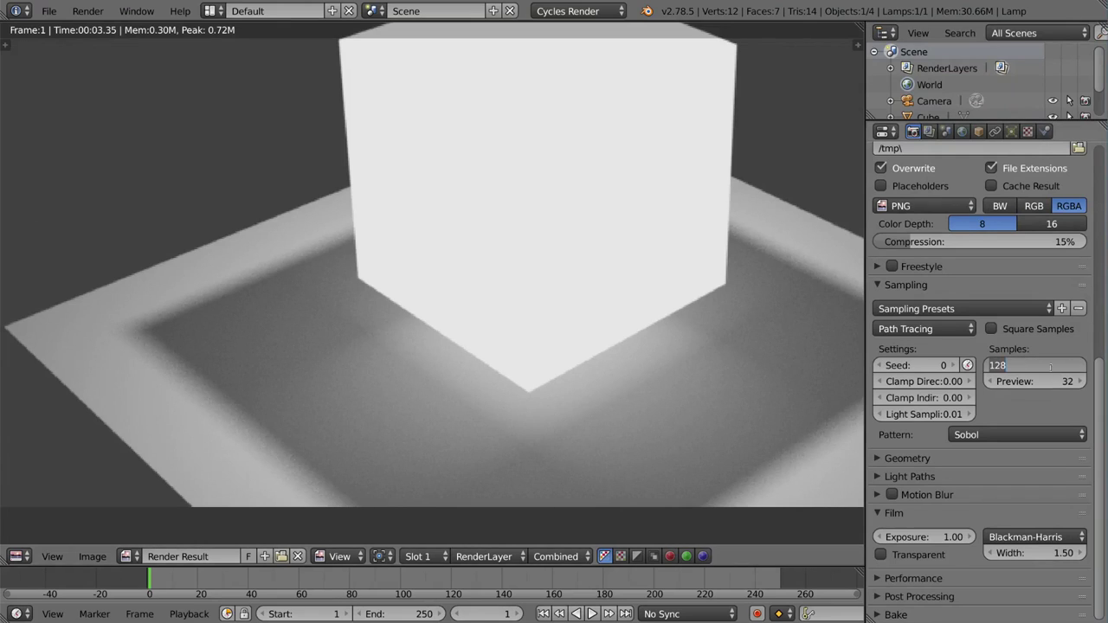
text(300)
key(Return)
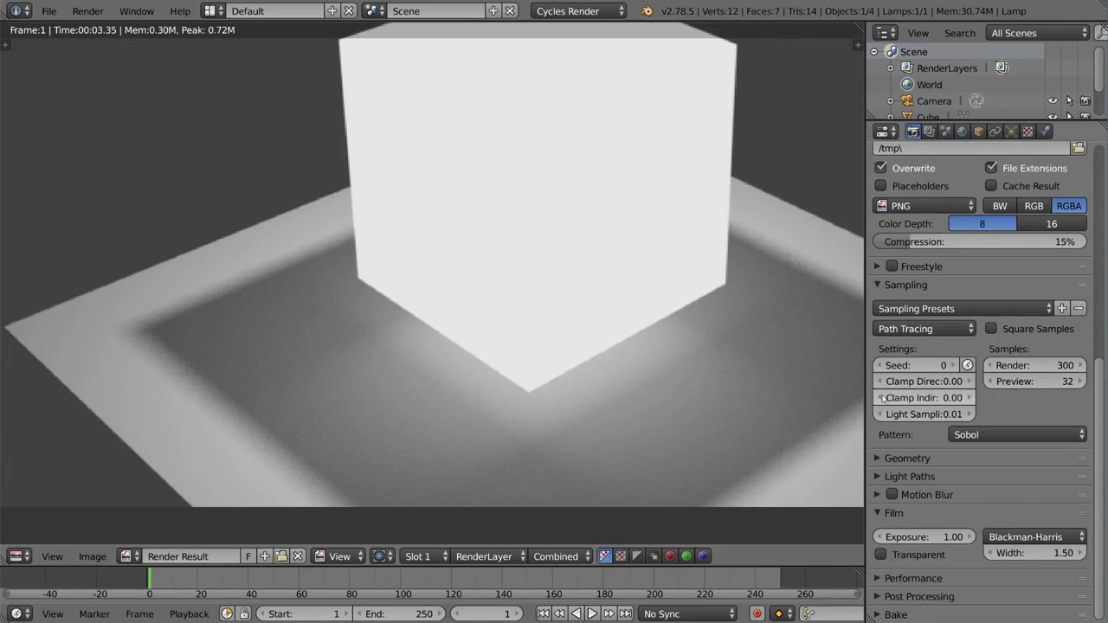
Re-render the scene into Slot 2 and zoom to compare the smoother shadows
click(428, 557)
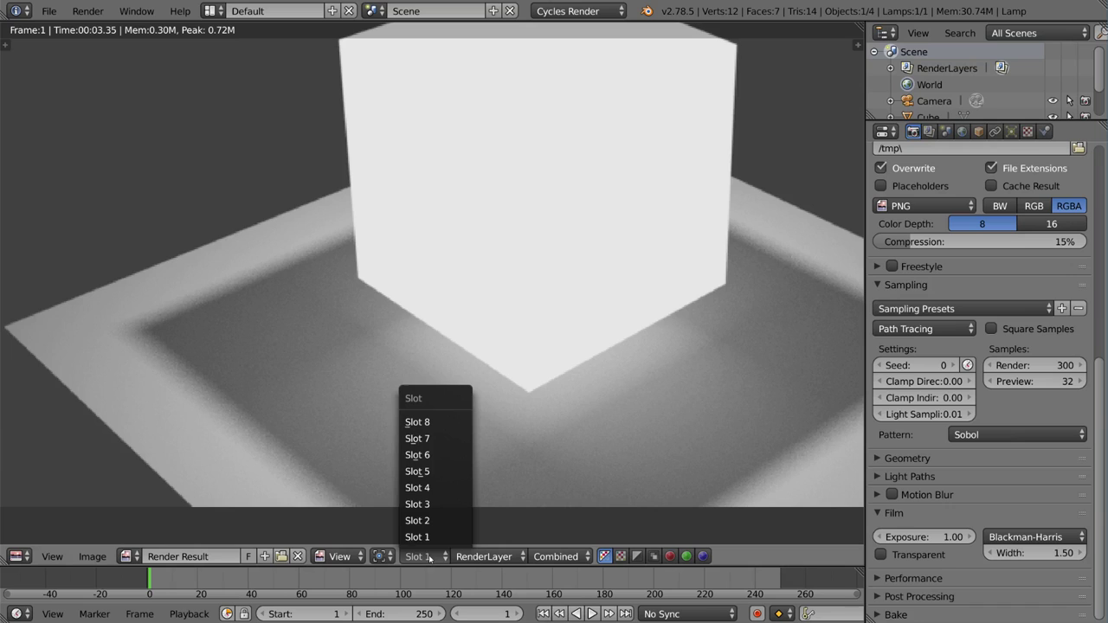
click(429, 522)
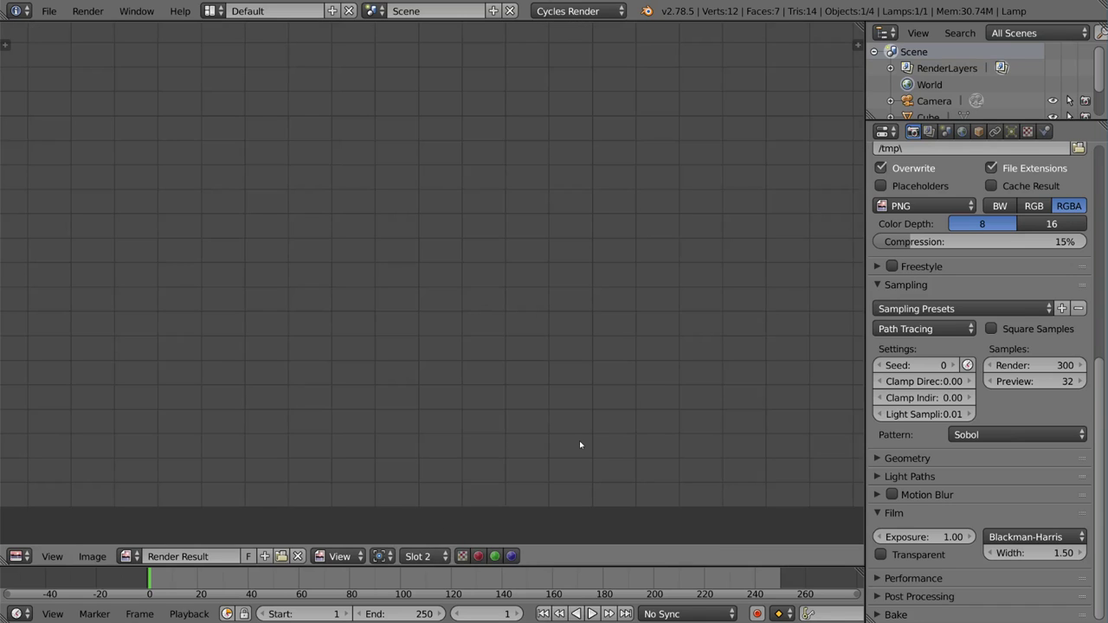
key(F12)
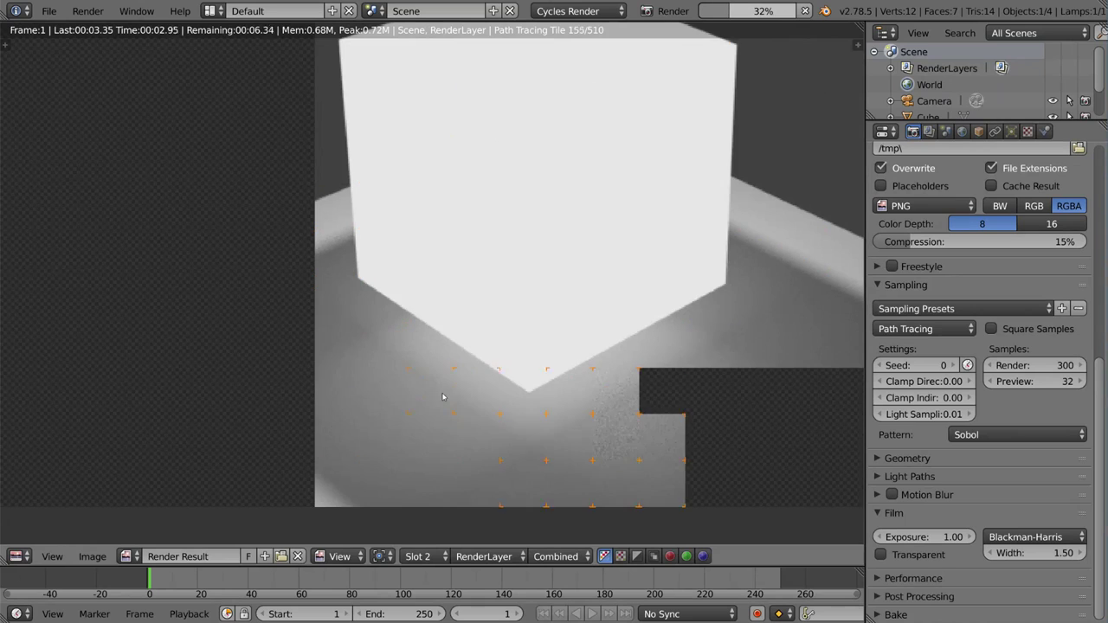
scroll(405, 344, up, 5)
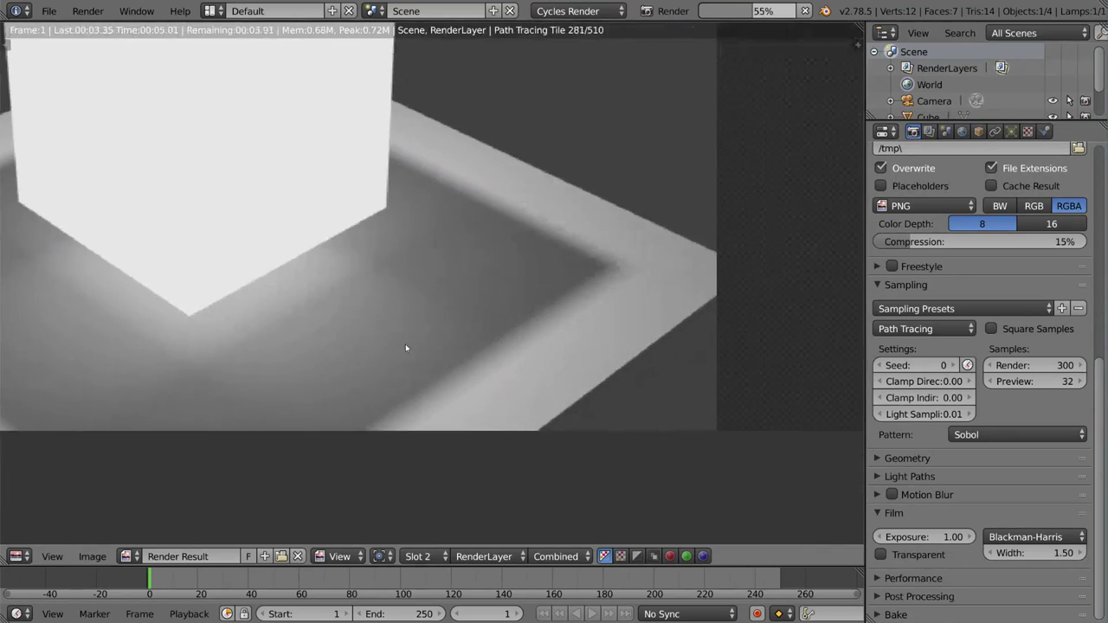
ctrl+middle_drag(630, 359, 609, 391)
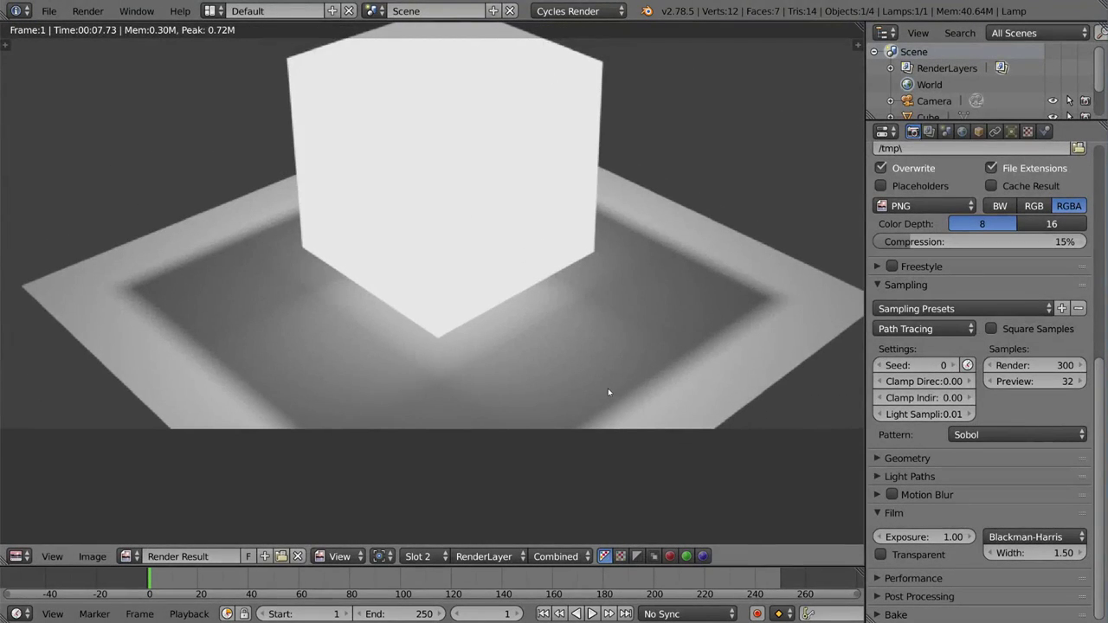
scroll(607, 392, up, 1)
Change the Render samples to 1000
click(1026, 365)
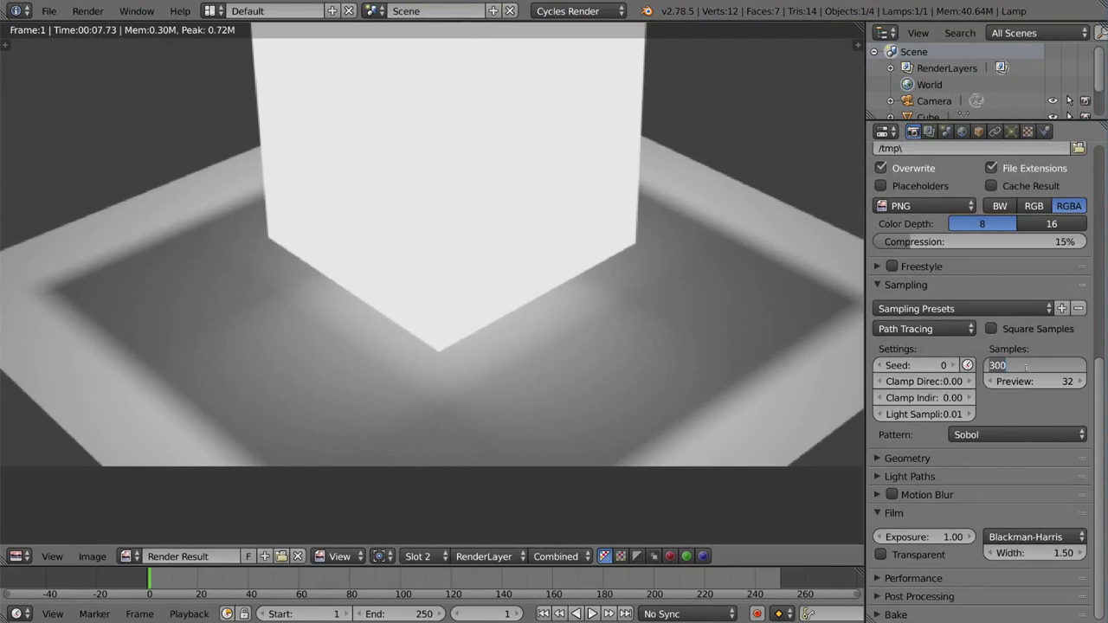
text(1000)
key(Return)
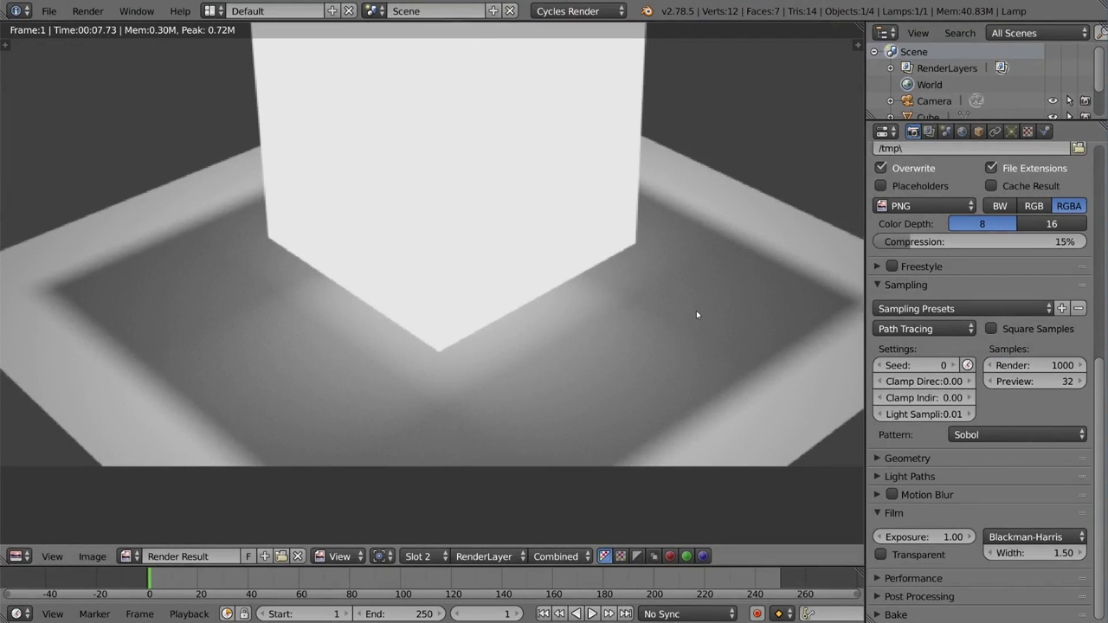
Render at 1000 samples and zoom into the shadow edge to check its smoothness
key(F12)
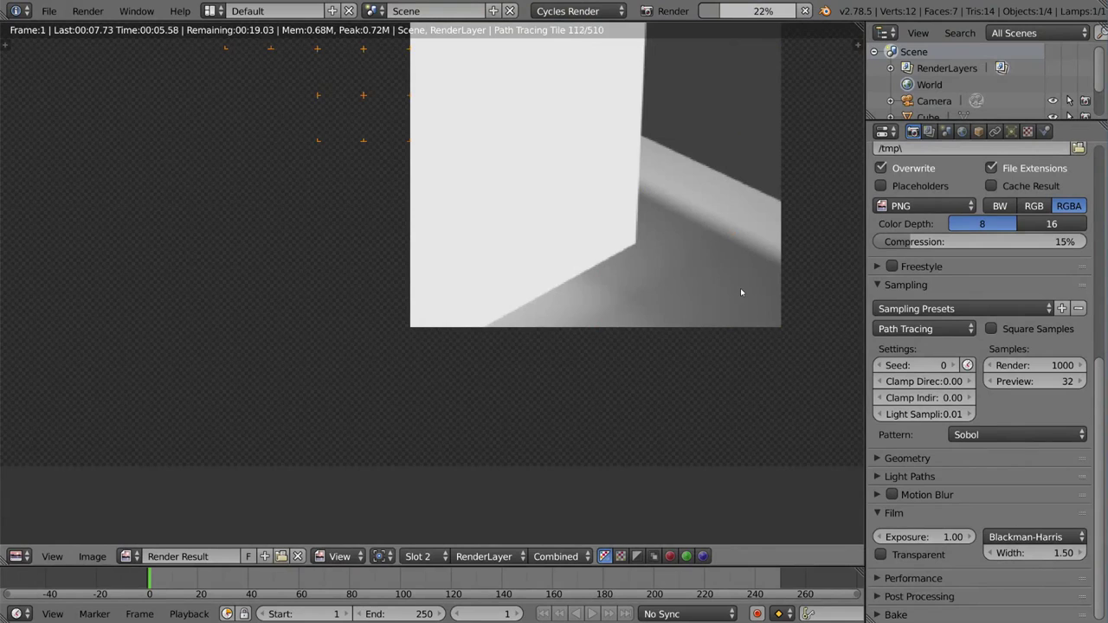
scroll(741, 293, down, 1)
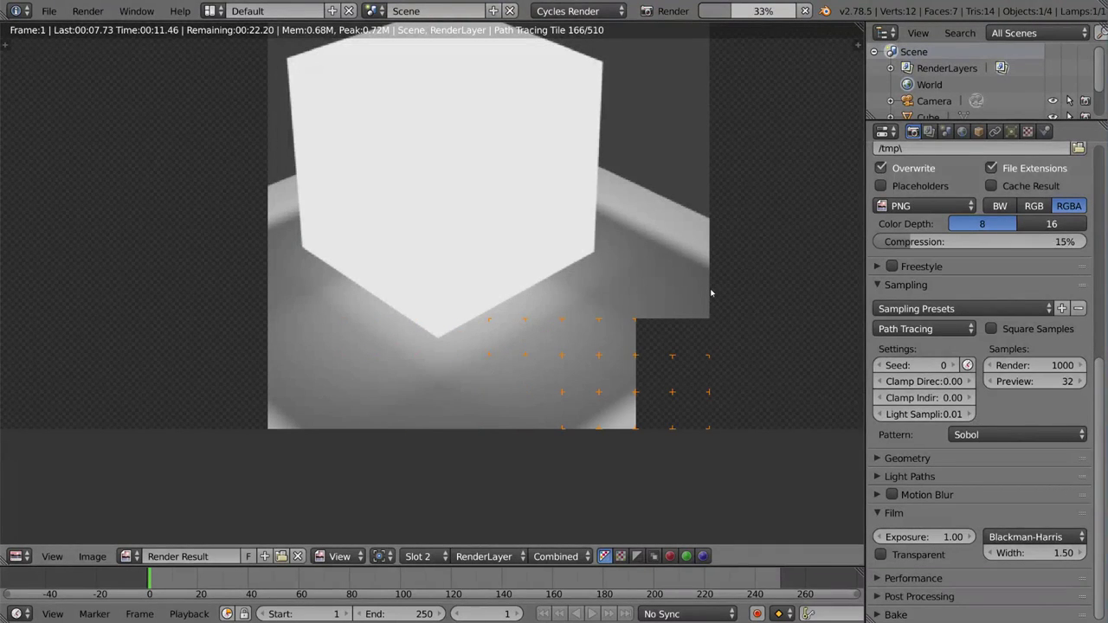
scroll(589, 329, up, 7)
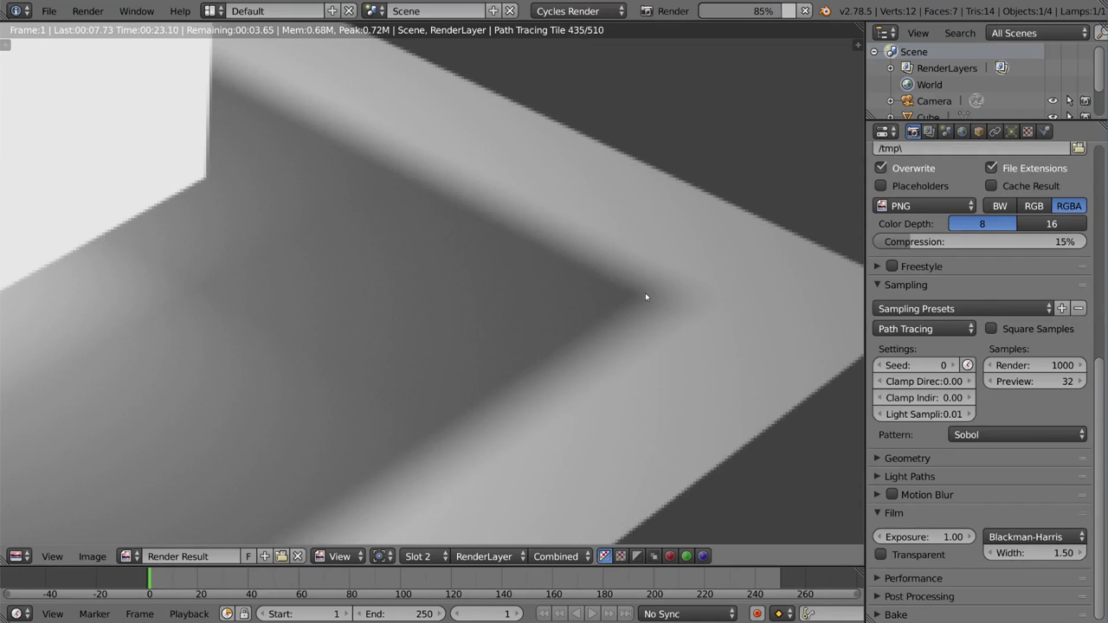
scroll(658, 291, down, 1)
scroll(657, 292, down, 5)
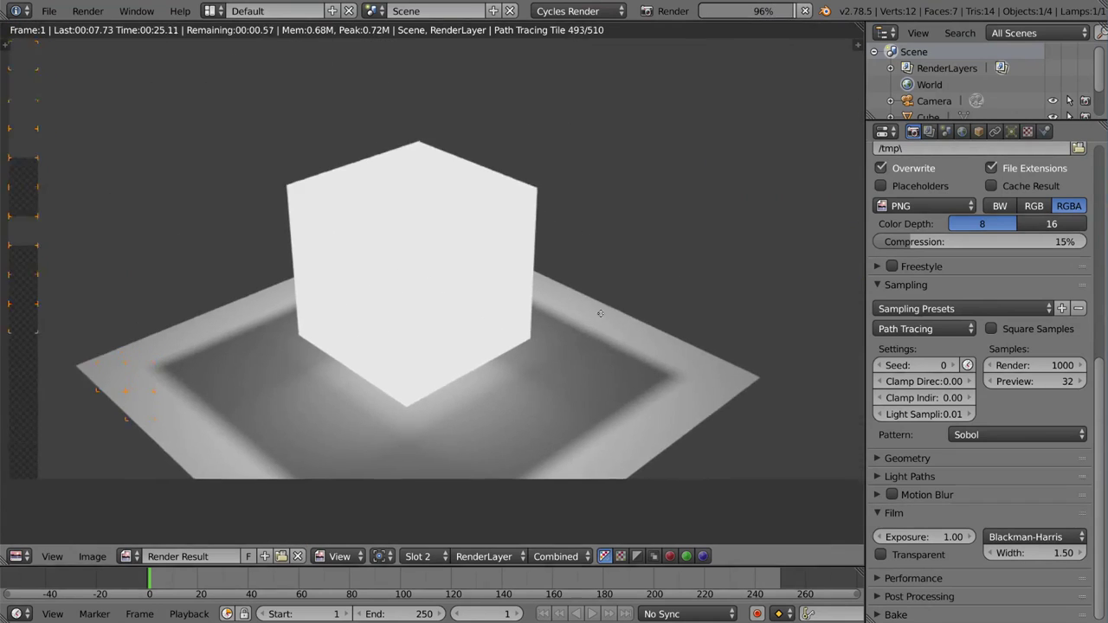
scroll(596, 329, up, 2)
scroll(597, 329, up, 6)
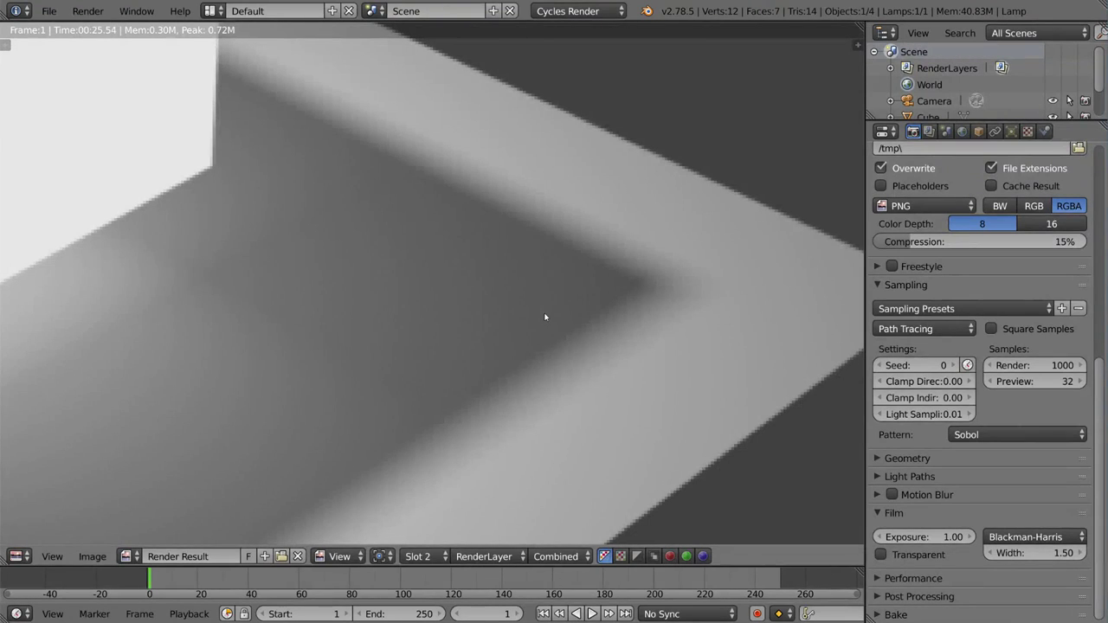
key(j)
key(j)
click(419, 556)
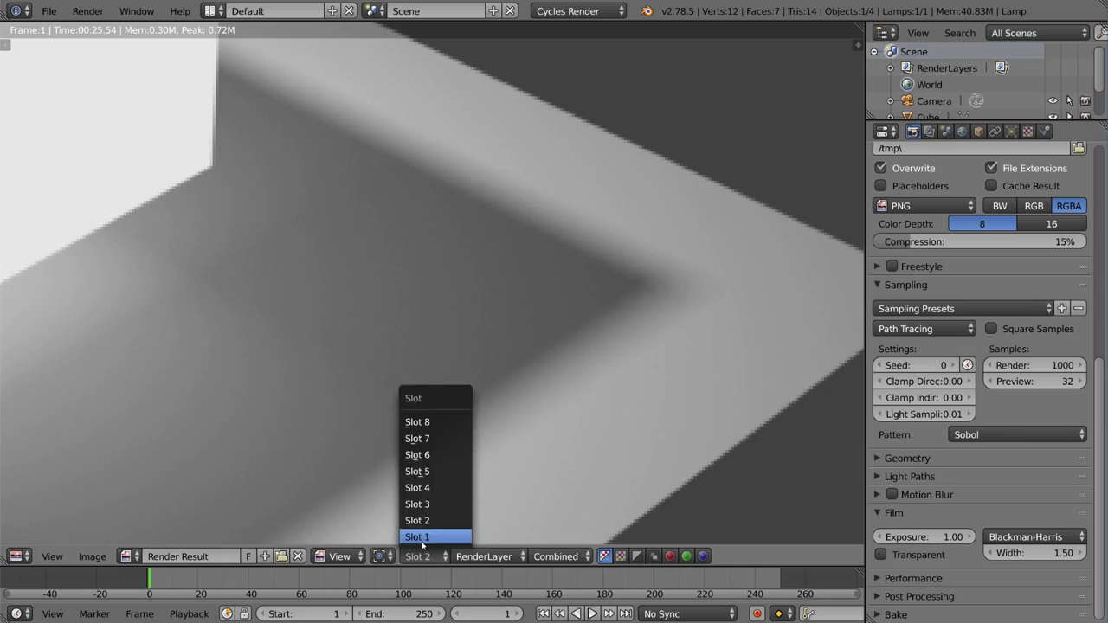
click(421, 534)
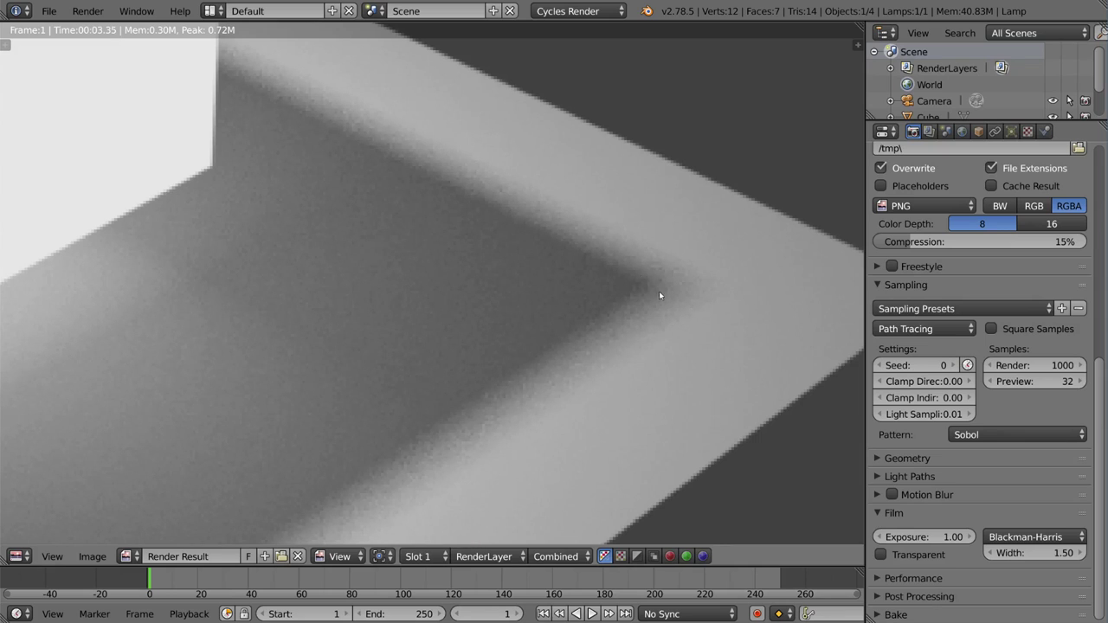
click(419, 555)
click(421, 519)
scroll(554, 342, down, 8)
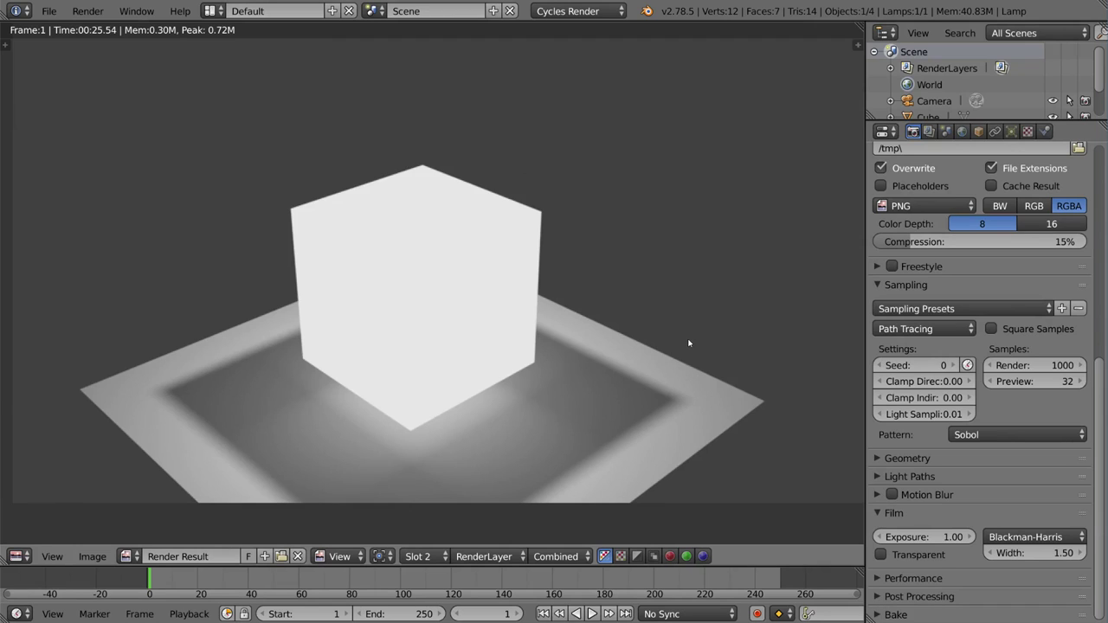
scroll(674, 363, down, 2)
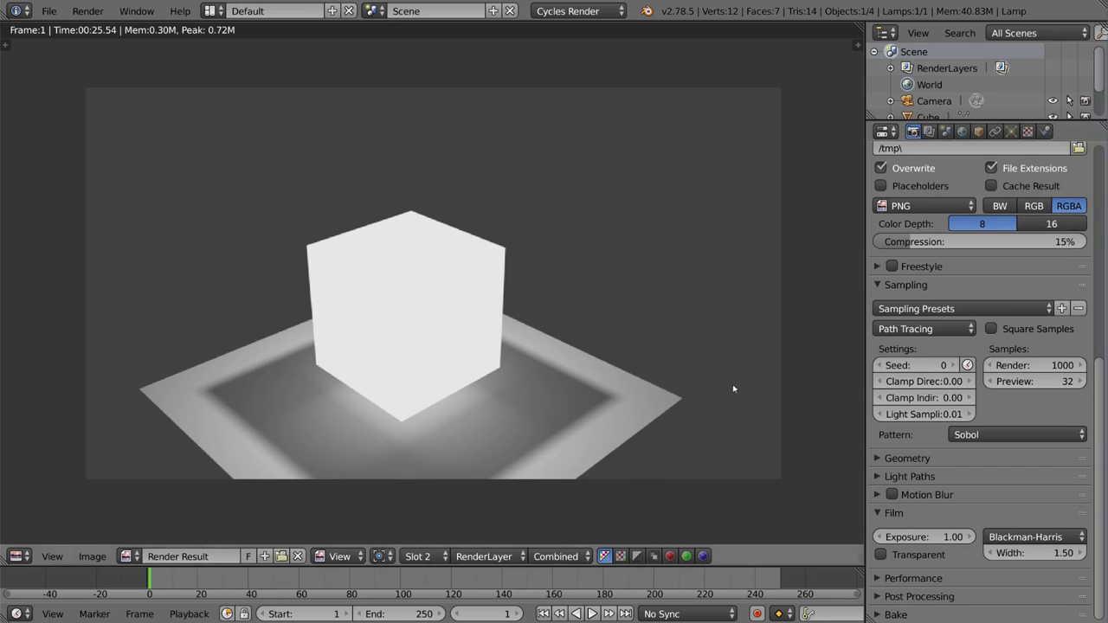
Return to the 3D viewport in rendered shading and set Preview samples to 0
key(Escape)
key(shift+z)
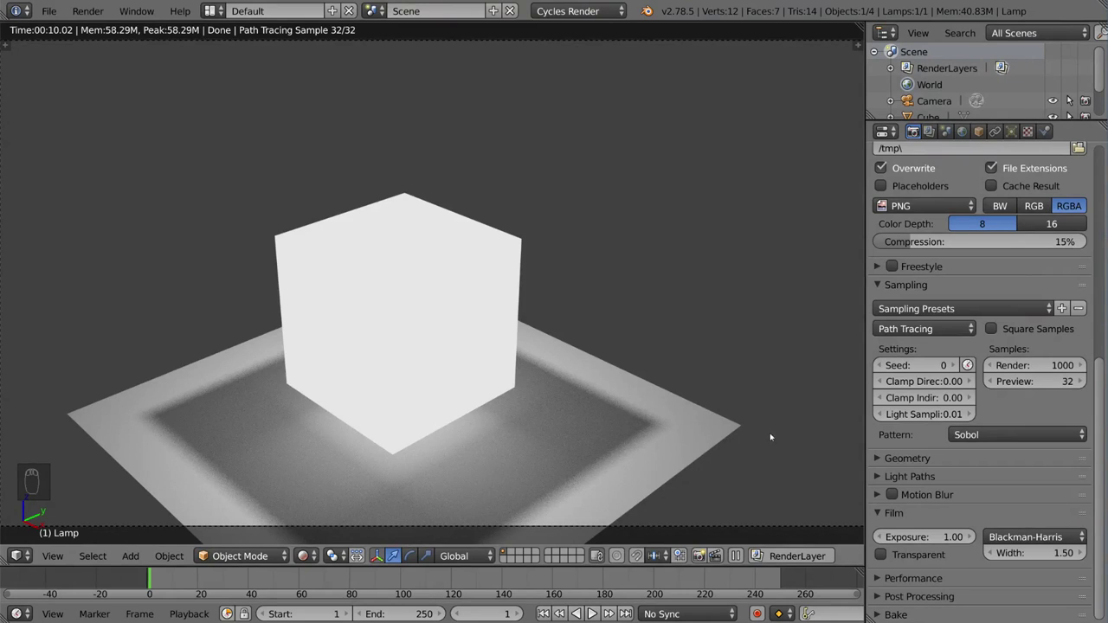
click(1029, 381)
text(0)
key(Return)
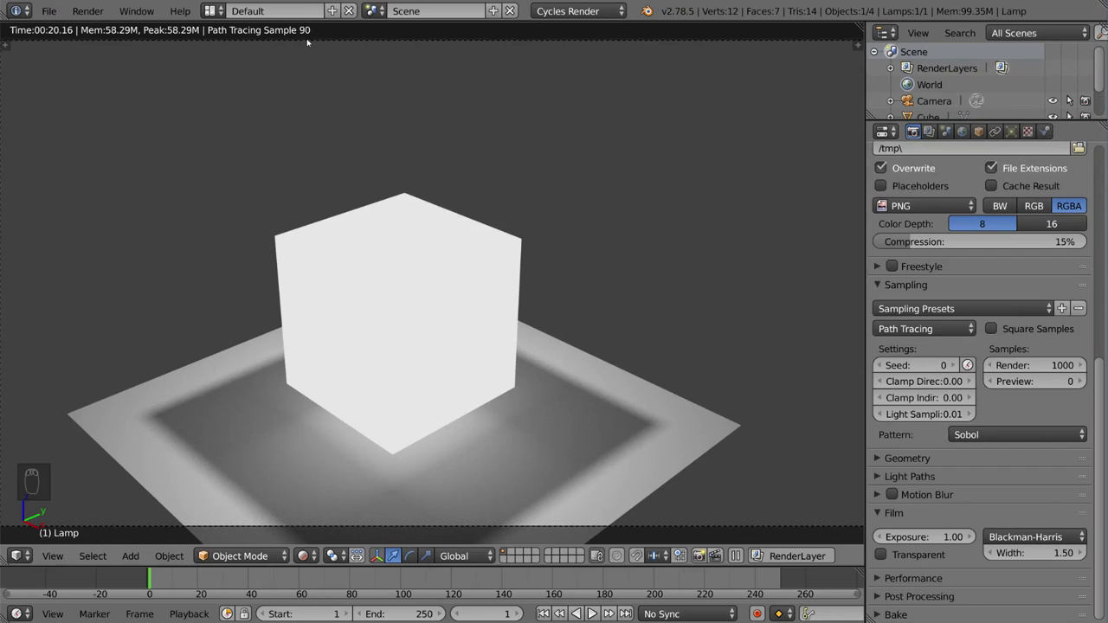
Orbit and zoom the live Cycles preview of the cube, then switch back to Solid shading
scroll(526, 307, down, 5)
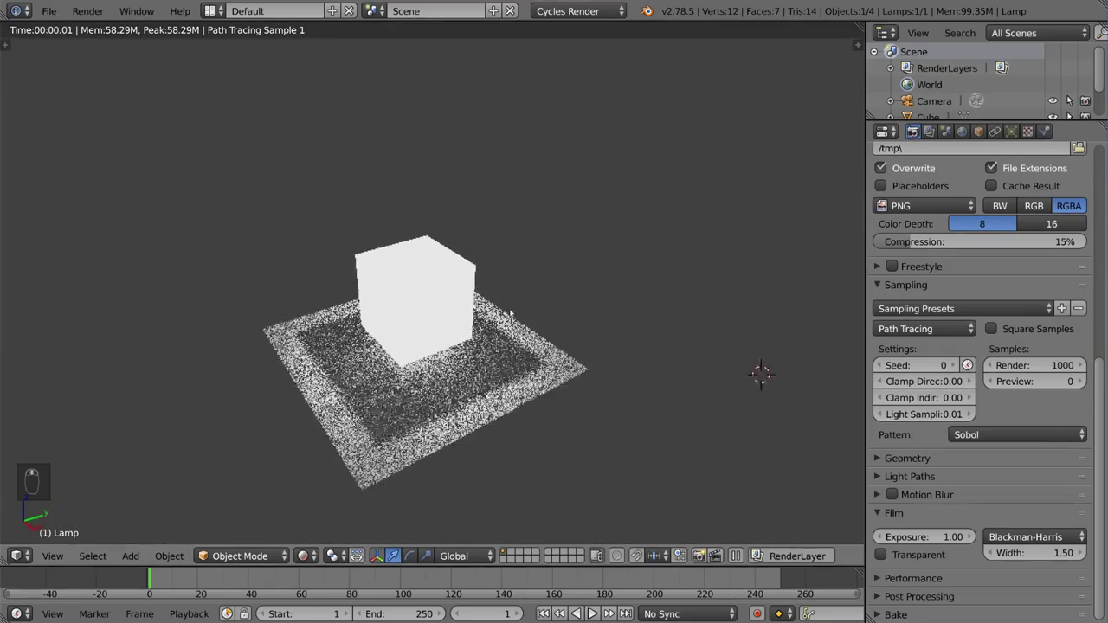
middle_drag(410, 173, 628, 384)
scroll(627, 384, up, 5)
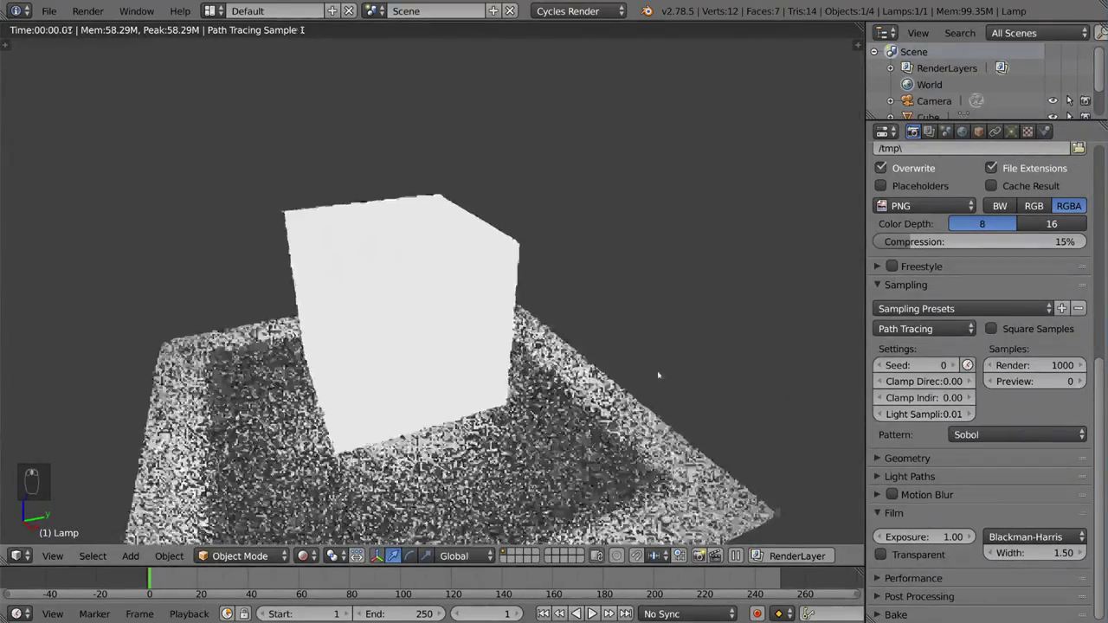
scroll(628, 384, up, 8)
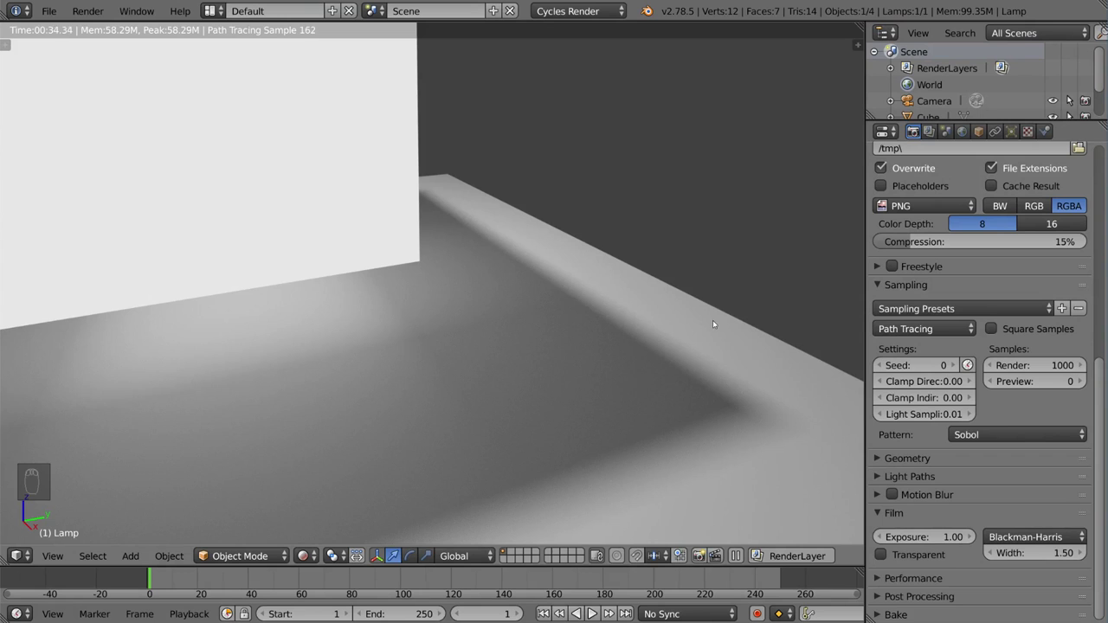
key(shift+z)
scroll(747, 363, down, 8)
View the scene through the camera and set the Render samples back to 128
middle_drag(624, 307, 669, 251)
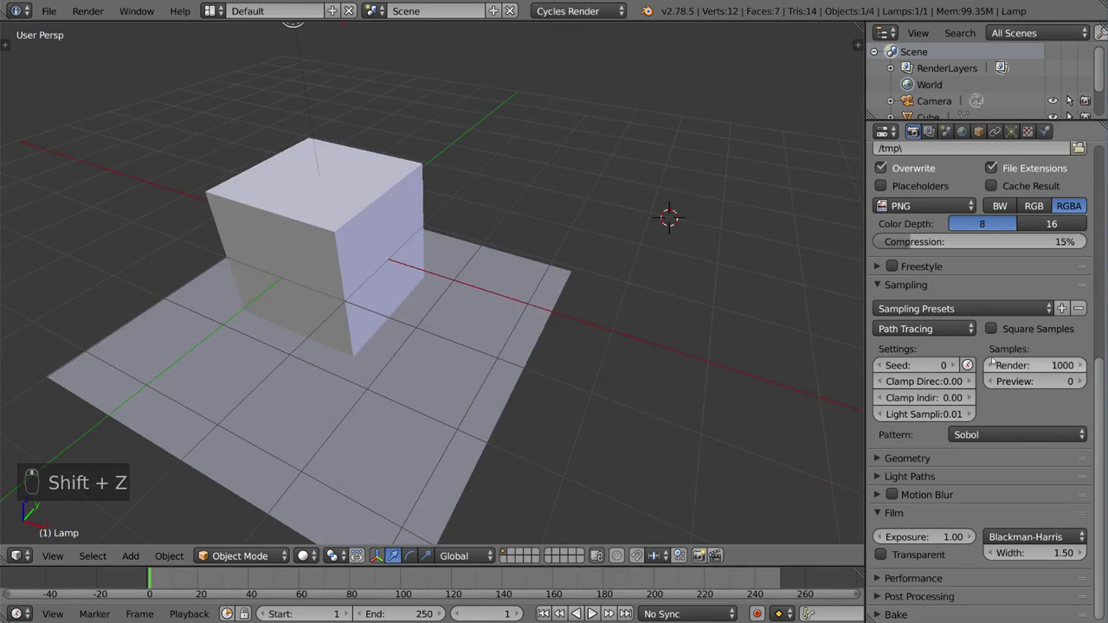
key(KP_0)
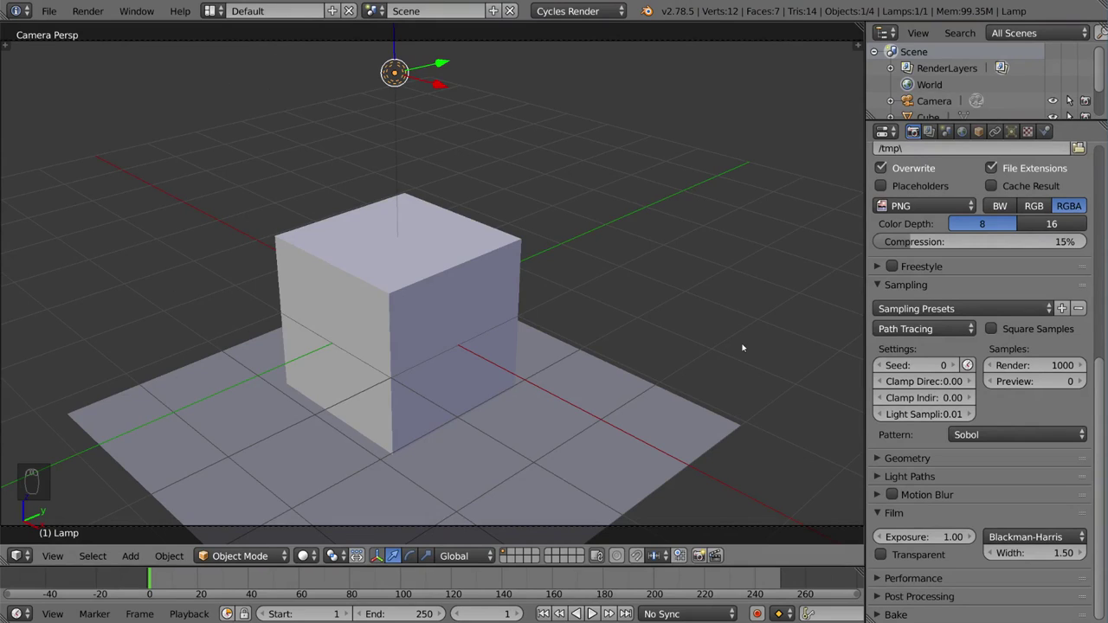
click(1015, 366)
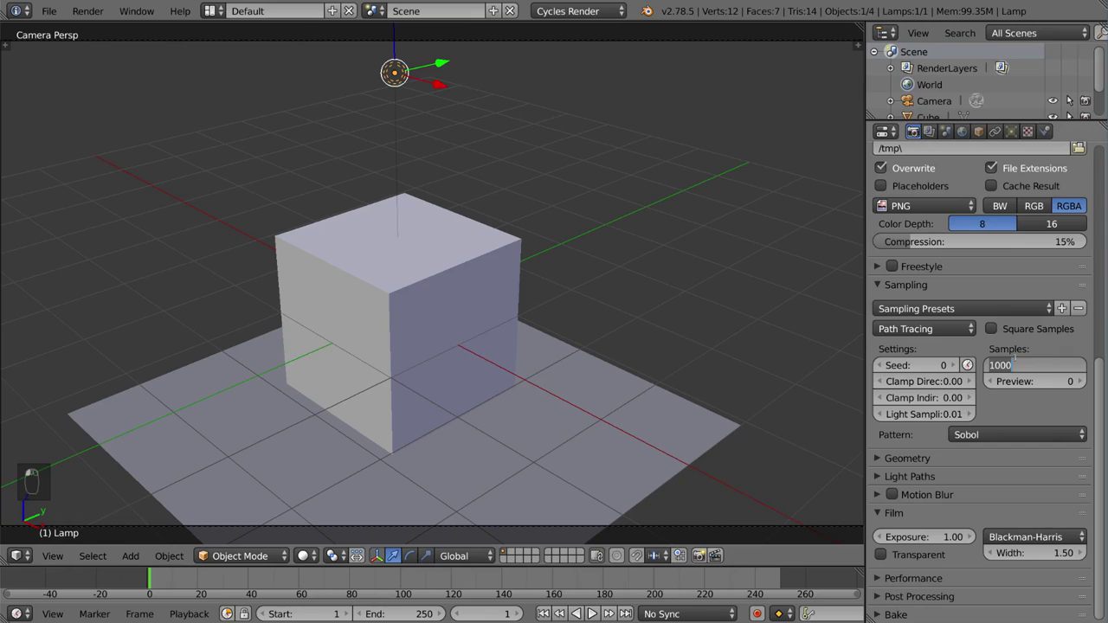
key(Escape)
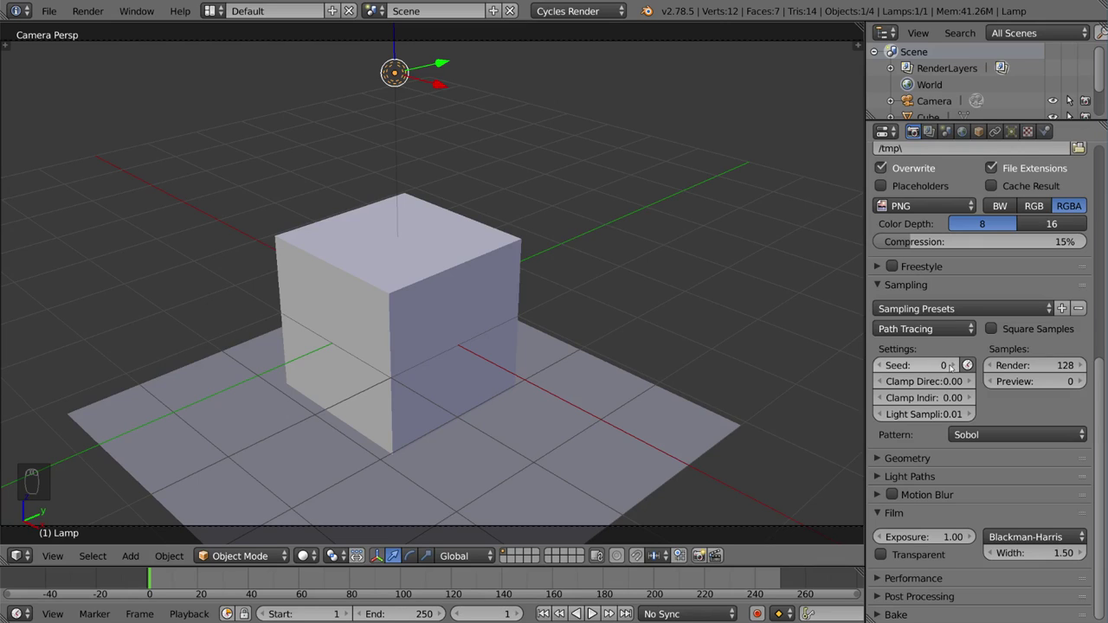
click(952, 365)
click(880, 365)
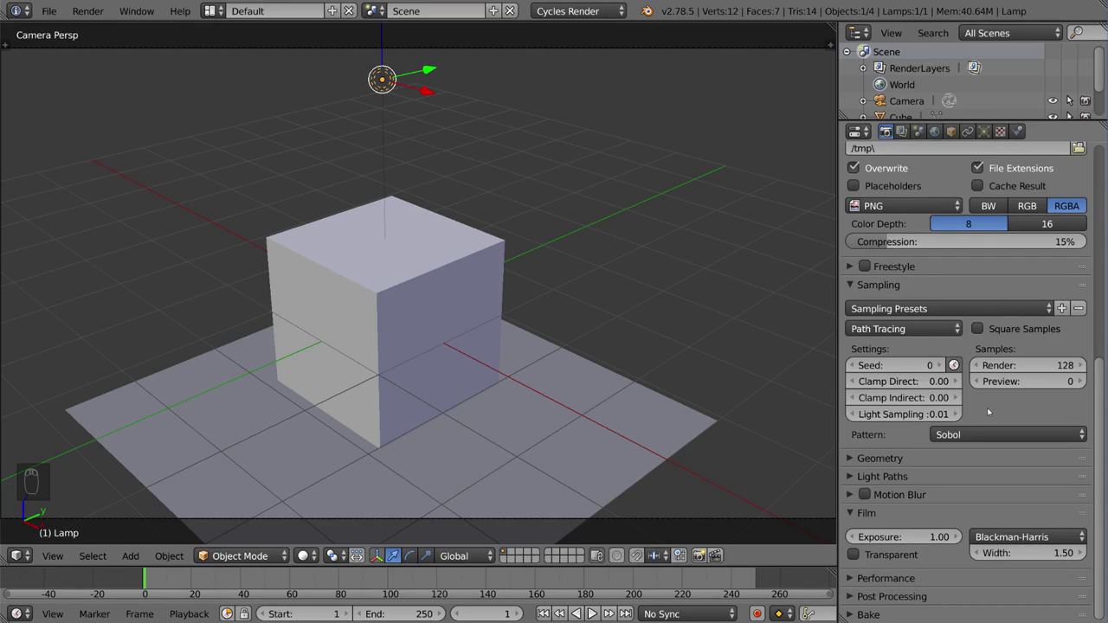
key(Escape)
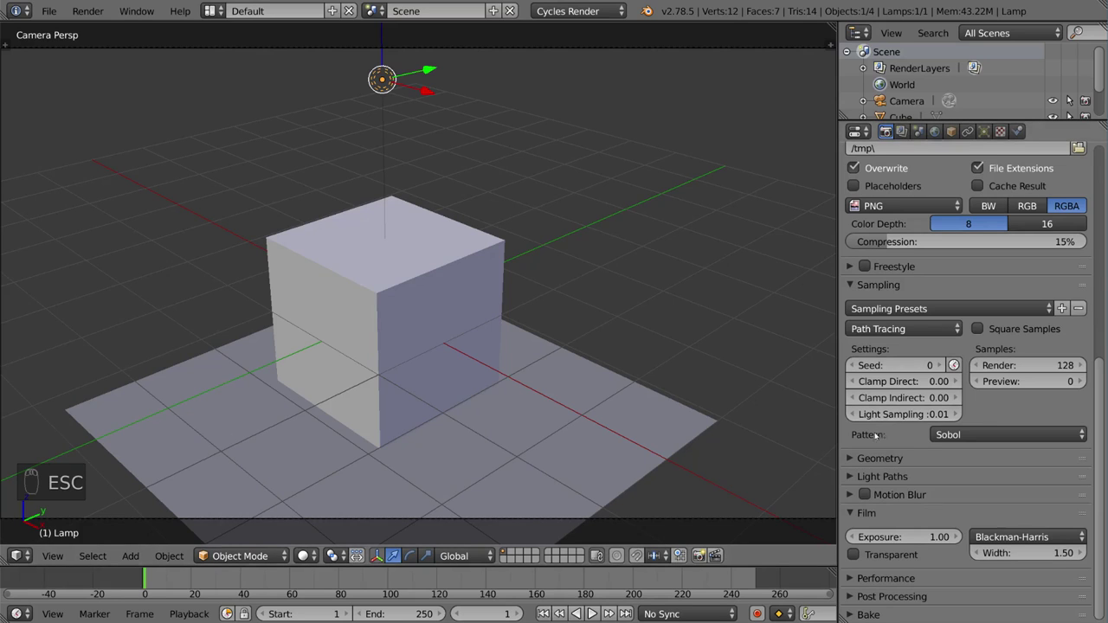
click(940, 436)
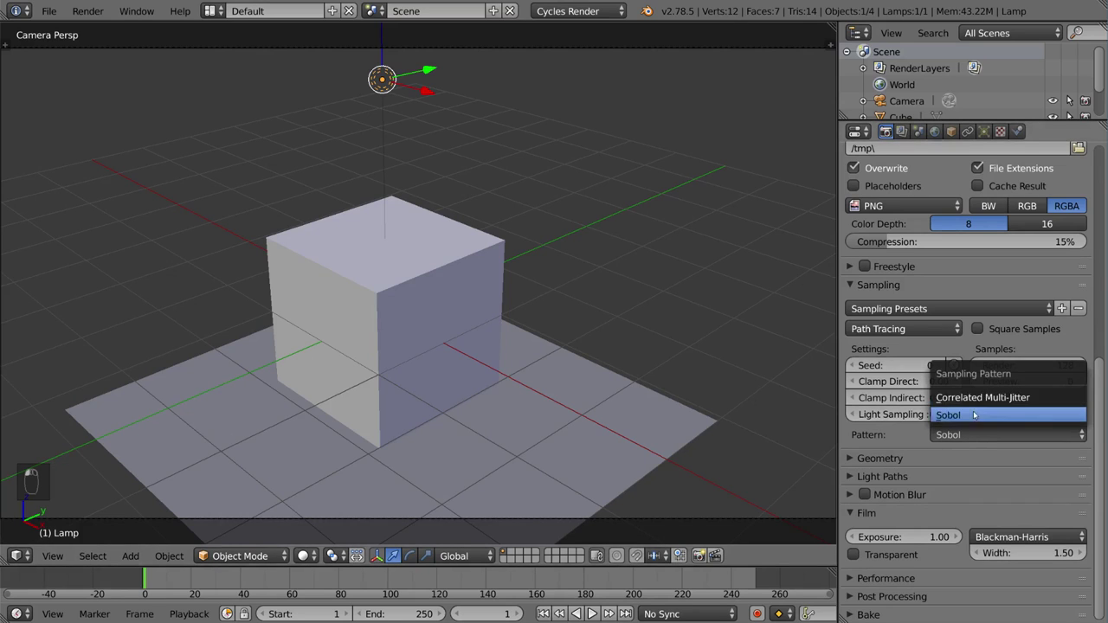
click(974, 414)
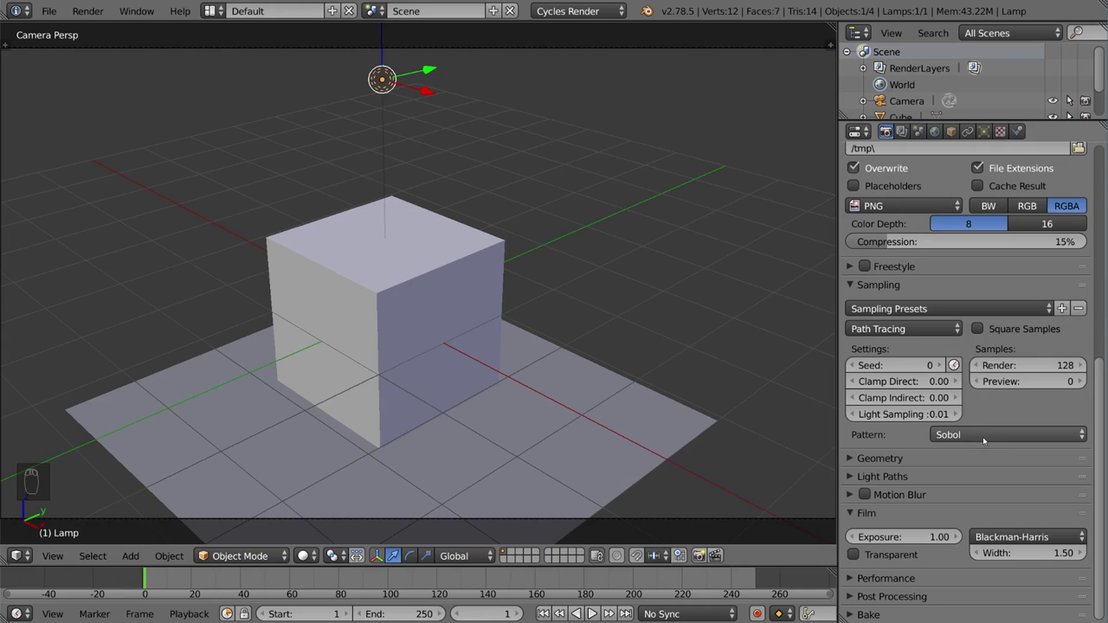
click(982, 438)
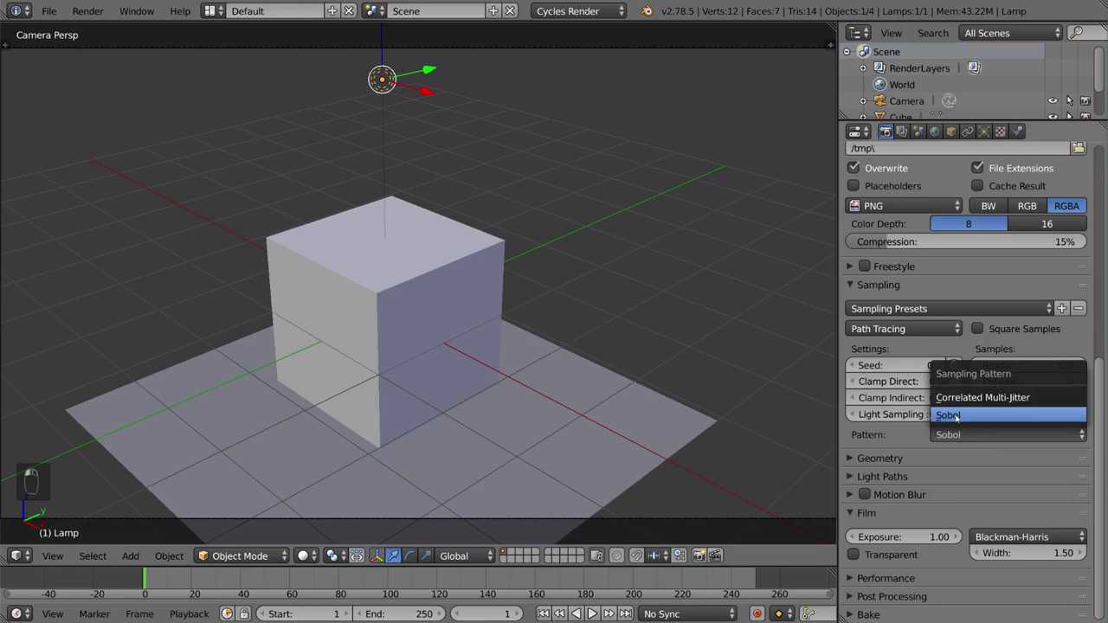
click(956, 417)
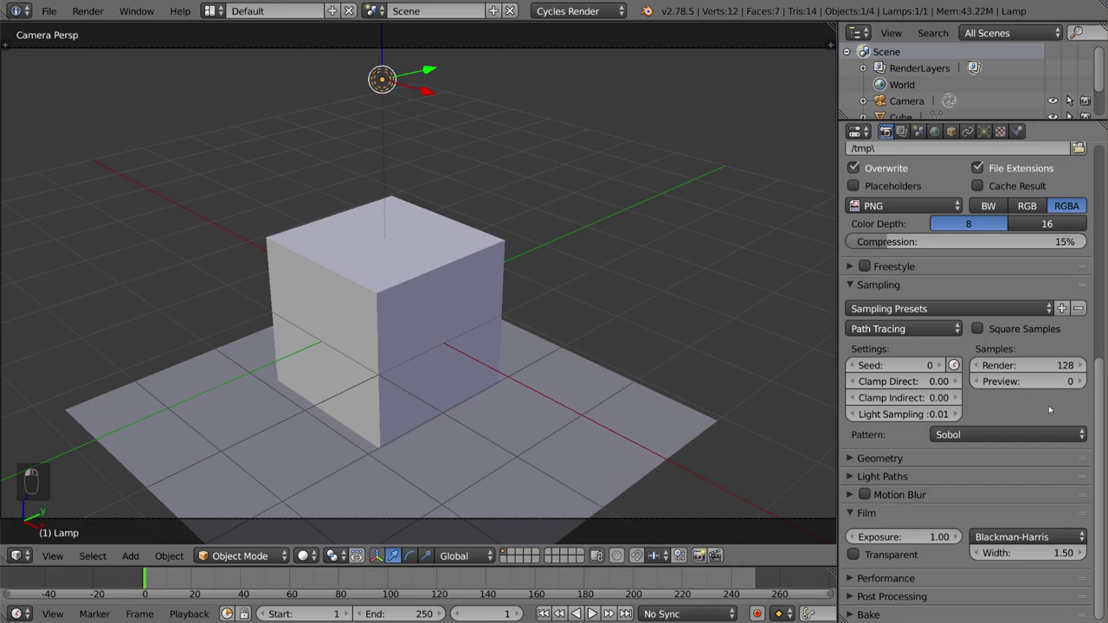